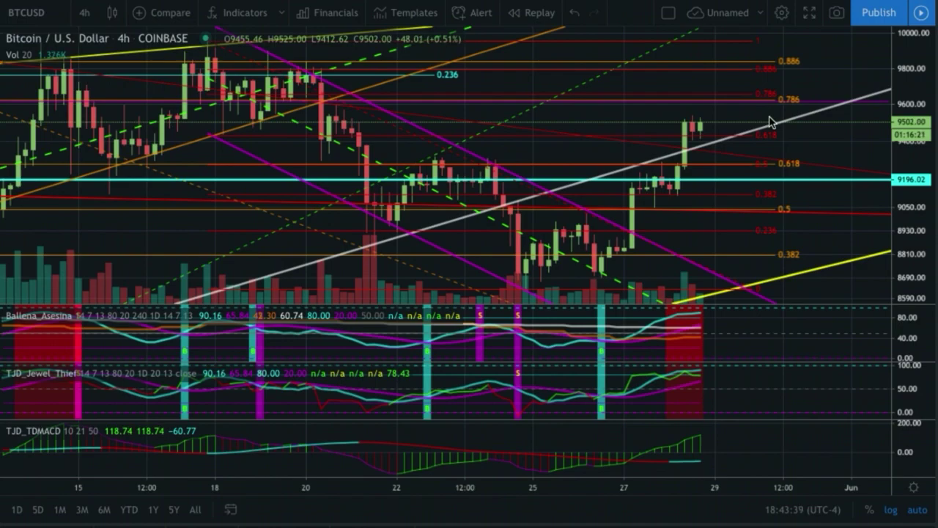
Examine the TJD_Jewel_Thief buy and sell signals around 24 to 26 May, enlarging its pane and comparing it with the price candles.
{"action": "scroll", "coordinate": [608, 233], "scroll_direction": "up", "scroll_amount": 2}
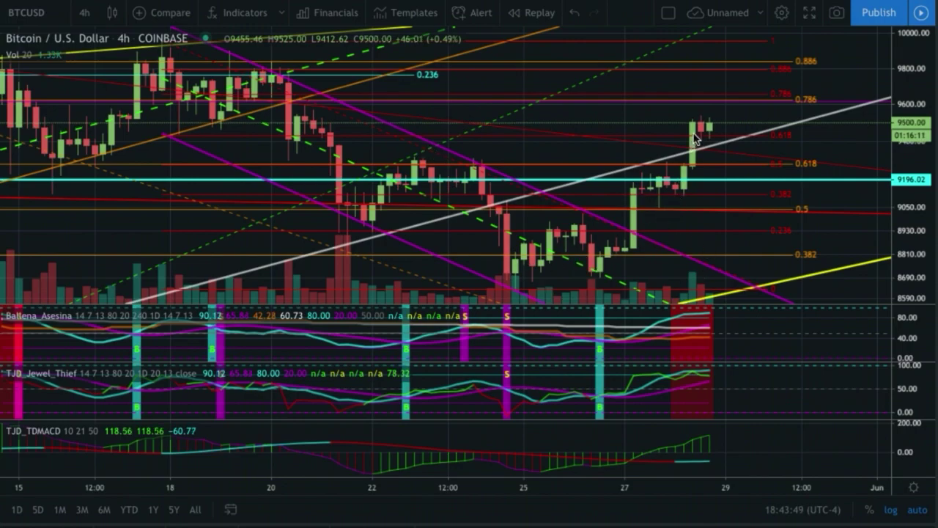
{"action": "scroll", "coordinate": [706, 168], "scroll_direction": "up", "scroll_amount": 3}
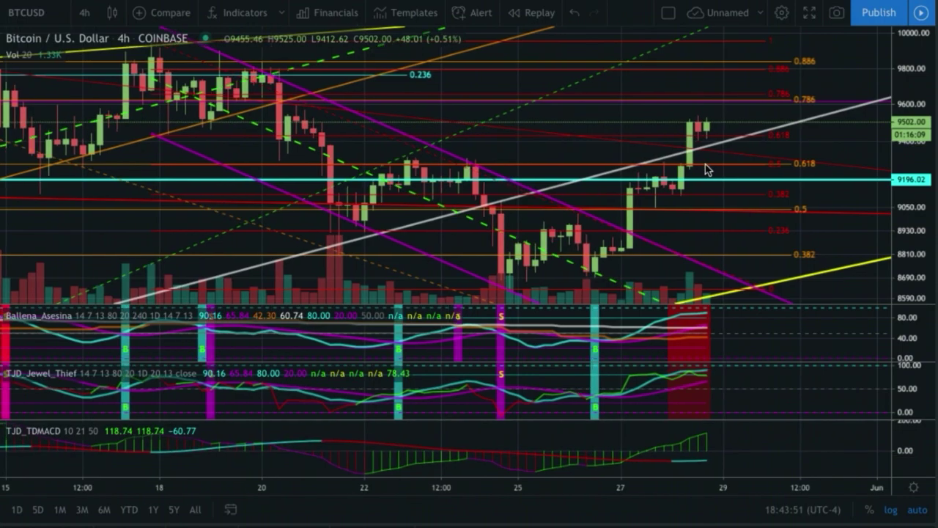
{"action": "scroll", "coordinate": [706, 169], "scroll_direction": "left", "scroll_amount": 3}
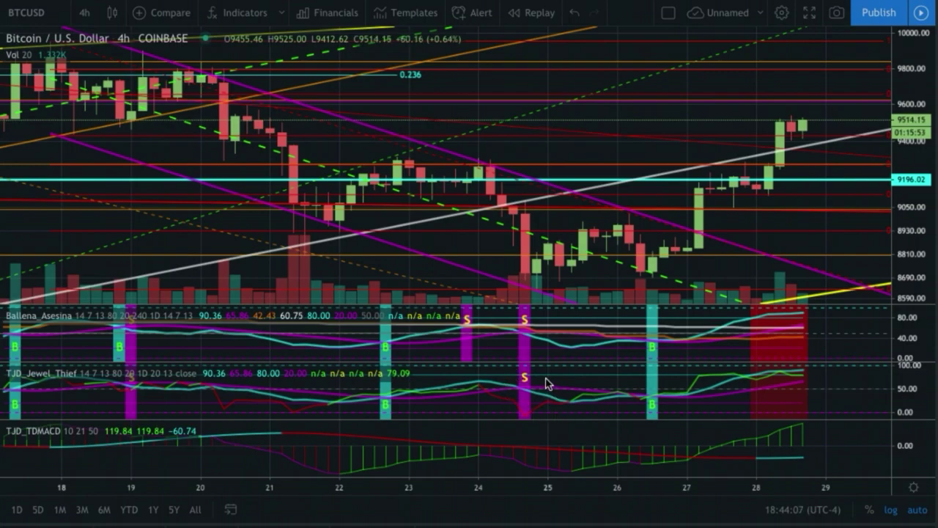
{"action": "double_click", "coordinate": [545, 379]}
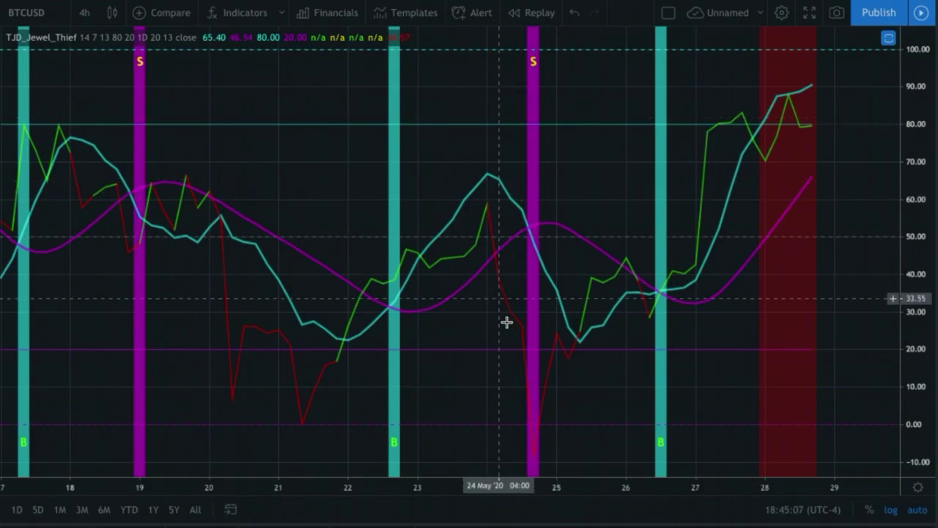
{"action": "double_click", "coordinate": [576, 377]}
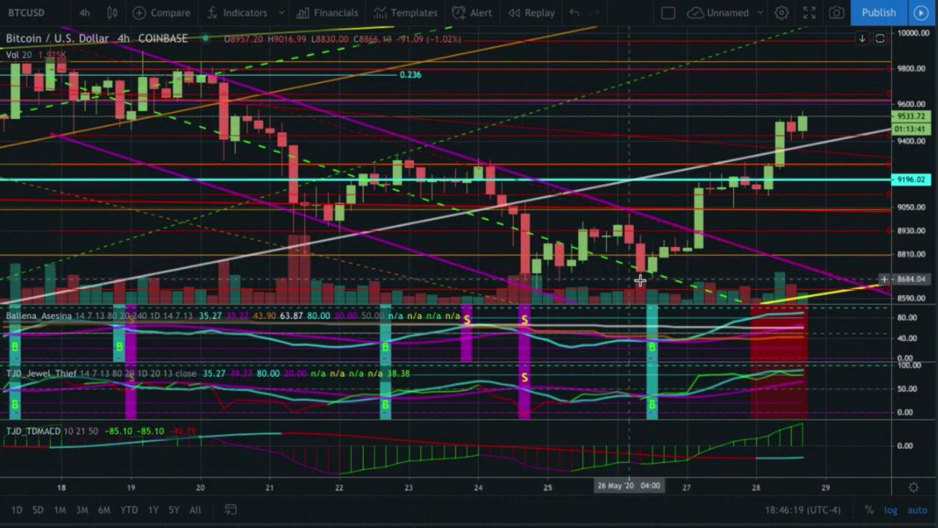
{"action": "double_click", "coordinate": [557, 377]}
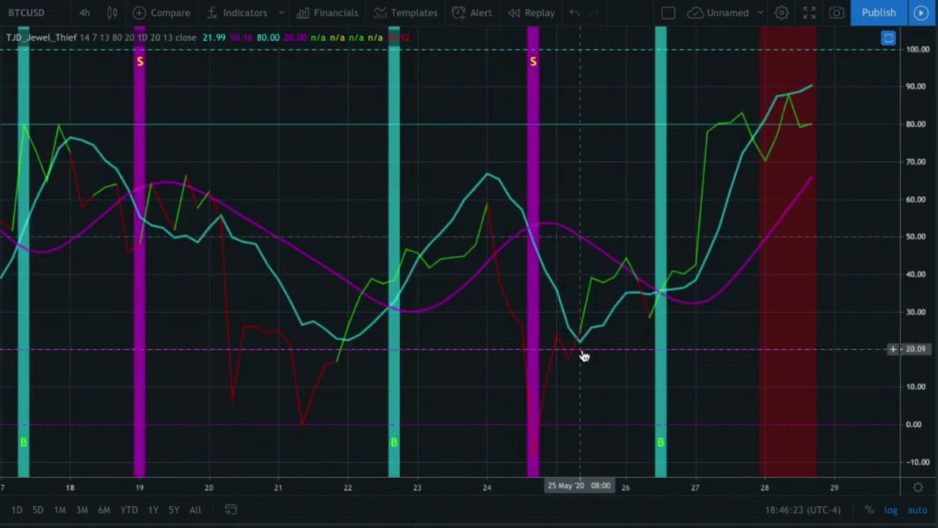
{"action": "scroll", "coordinate": [582, 351], "scroll_direction": "up", "scroll_amount": 1}
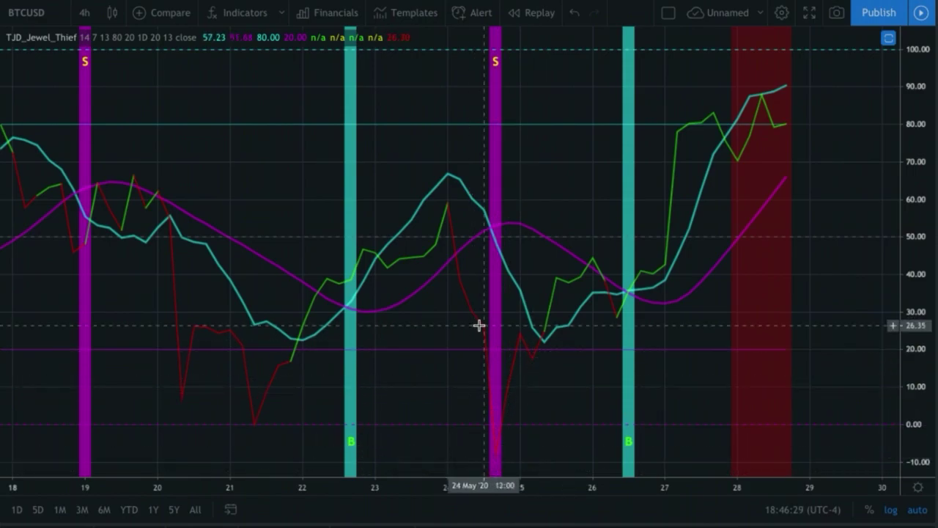
{"action": "left_click", "coordinate": [609, 211]}
{"action": "double_click", "coordinate": [610, 216]}
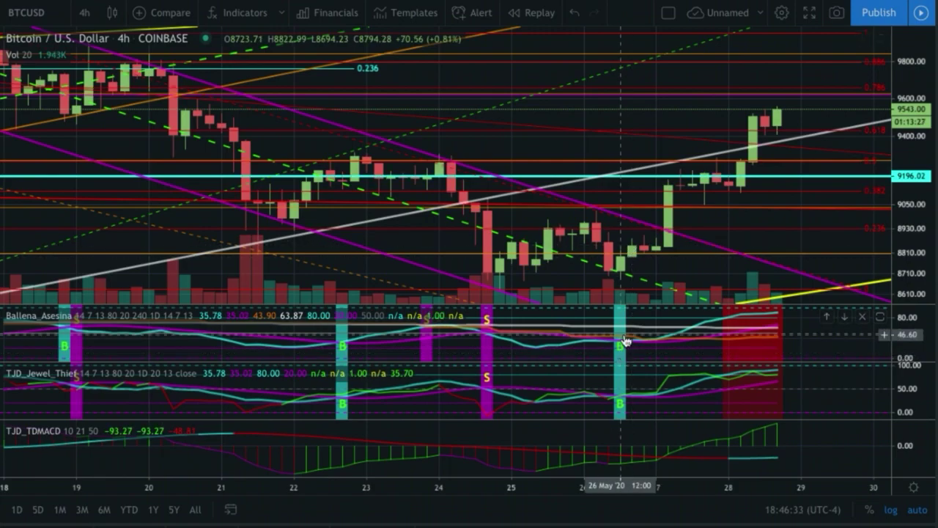
Compare the price lows of 24 to 26 May with the TJD_Jewel_Thief lines, viewing each pane enlarged in turn.
{"action": "double_click", "coordinate": [602, 395]}
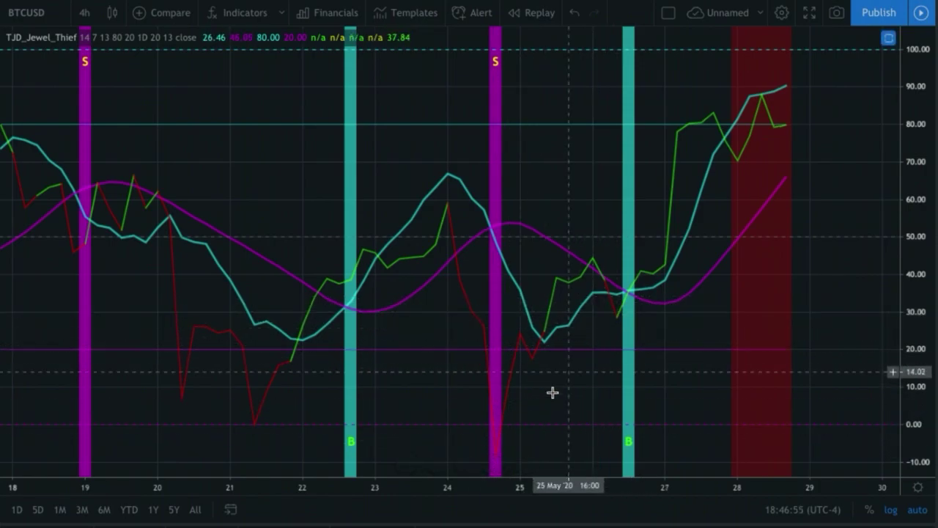
{"action": "mouse_move", "coordinate": [495, 464]}
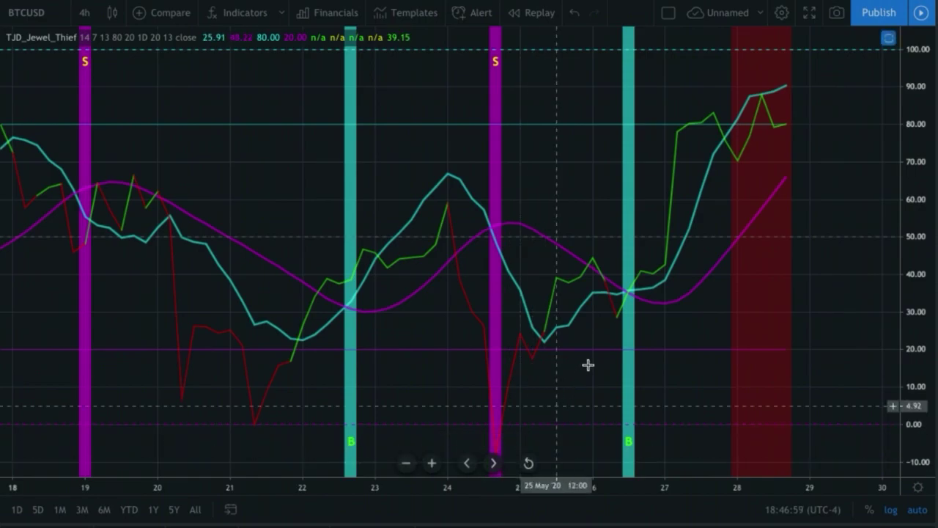
{"action": "double_click", "coordinate": [583, 216]}
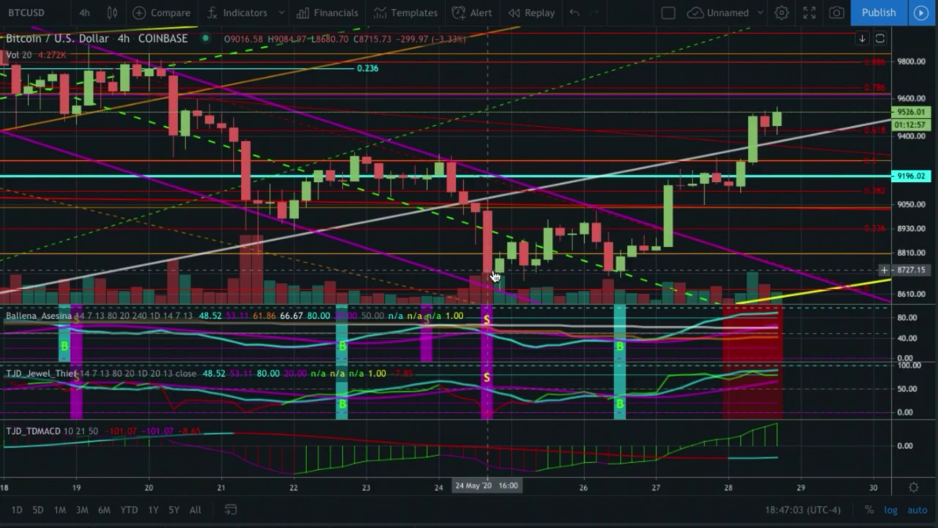
{"action": "double_click", "coordinate": [576, 273]}
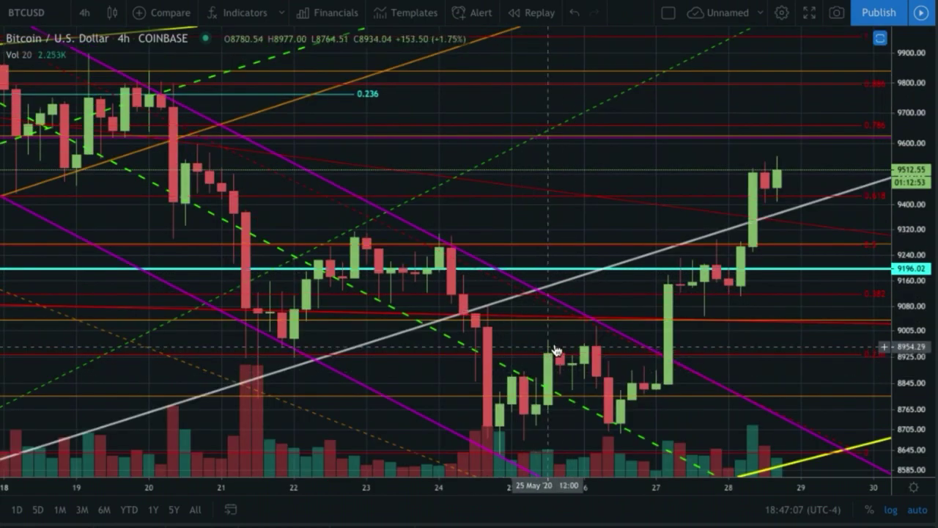
{"action": "double_click", "coordinate": [543, 327]}
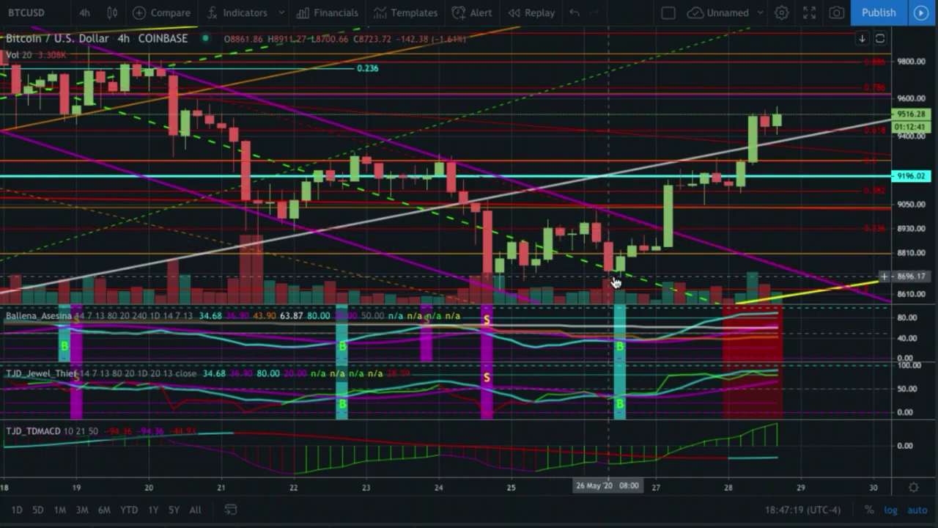
{"action": "double_click", "coordinate": [597, 378]}
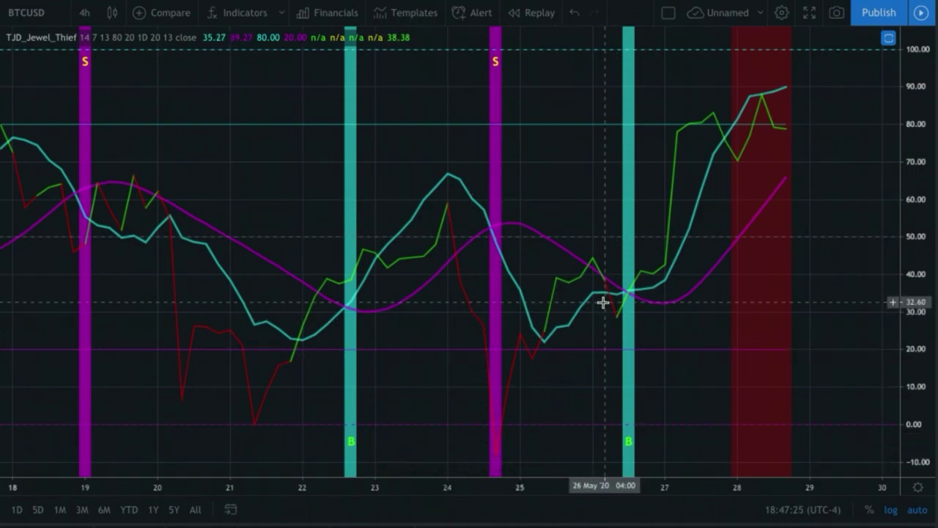
{"action": "double_click", "coordinate": [572, 386]}
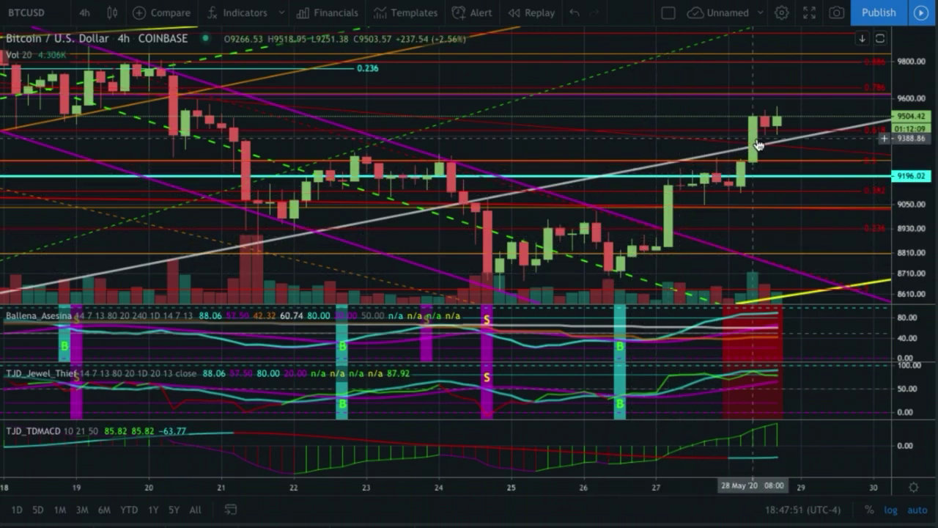
Enlarge the price pane and show the 4h price history from the March low through late May.
{"action": "scroll", "coordinate": [637, 260], "scroll_direction": "down", "scroll_amount": 1}
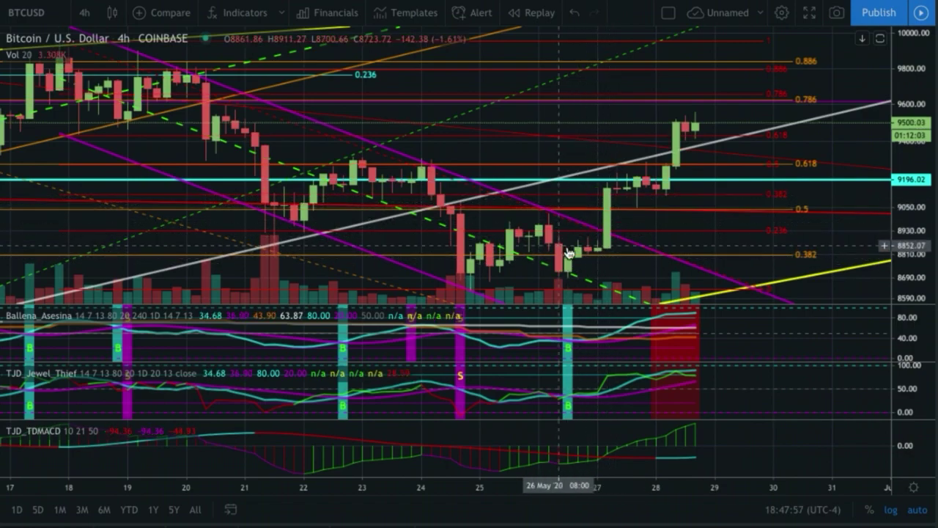
{"action": "scroll", "coordinate": [513, 235], "scroll_direction": "down", "scroll_amount": 1}
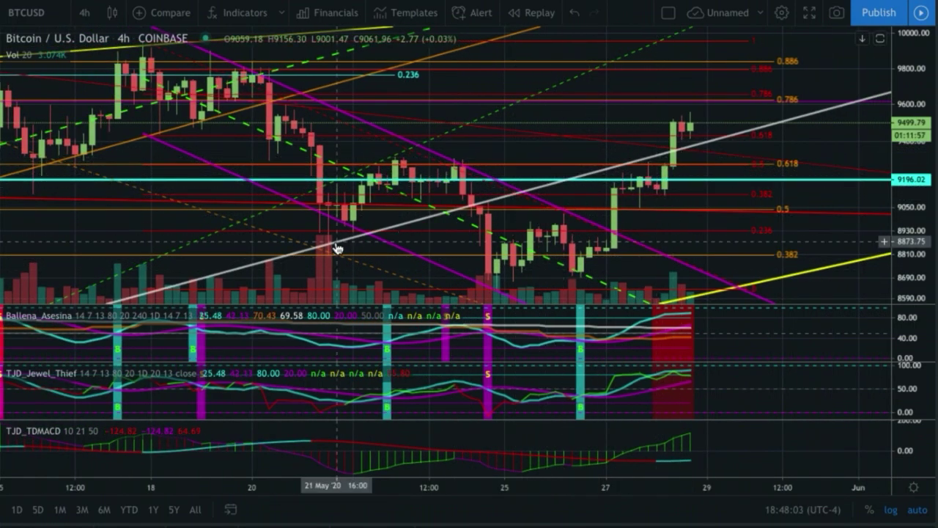
{"action": "scroll", "coordinate": [718, 112], "scroll_direction": "down", "scroll_amount": 1}
{"action": "scroll", "coordinate": [506, 237], "scroll_direction": "left", "scroll_amount": 3}
{"action": "double_click", "coordinate": [461, 254]}
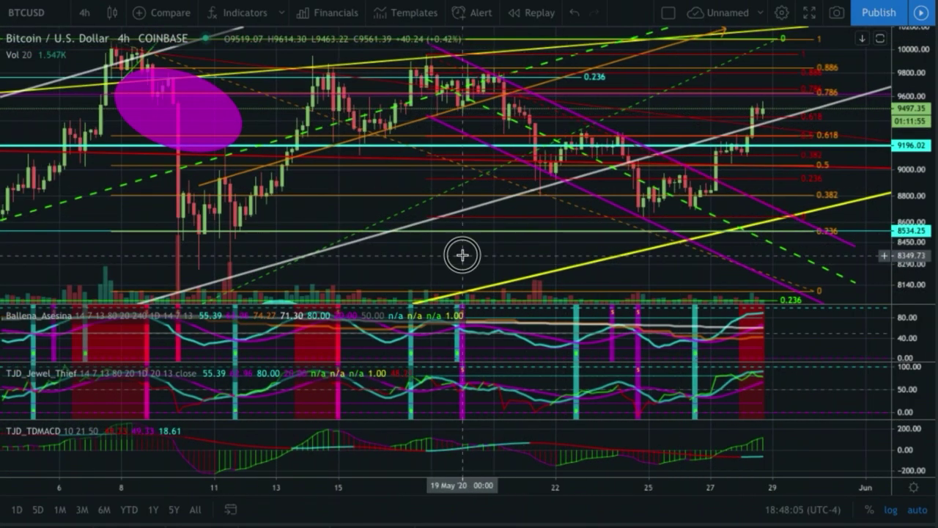
{"action": "scroll", "coordinate": [594, 245], "scroll_direction": "down", "scroll_amount": 1}
{"action": "scroll", "coordinate": [594, 245], "scroll_direction": "down", "scroll_amount": 3}
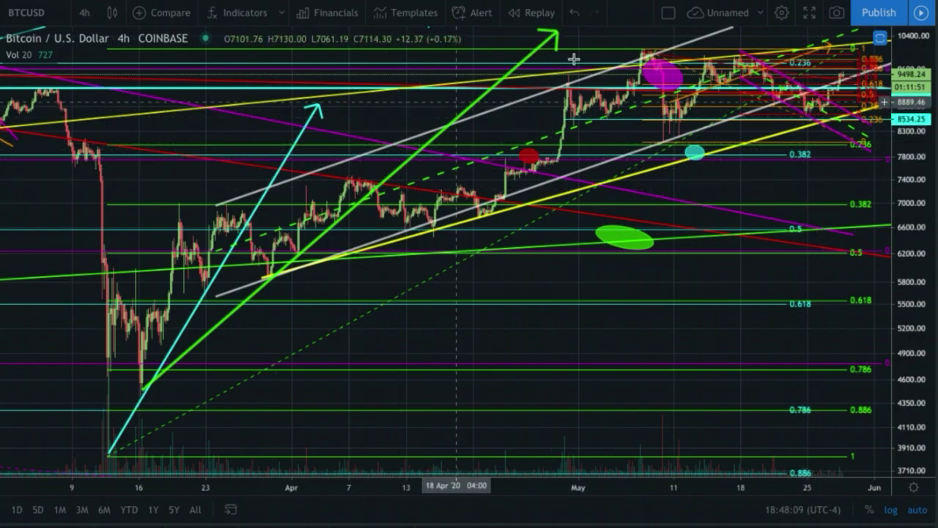
Draw a green vertical arrow across the purple descending channel at 24 May 04:00, from about 9278 down to 8690.
{"action": "scroll", "coordinate": [756, 126], "scroll_direction": "up", "scroll_amount": 3}
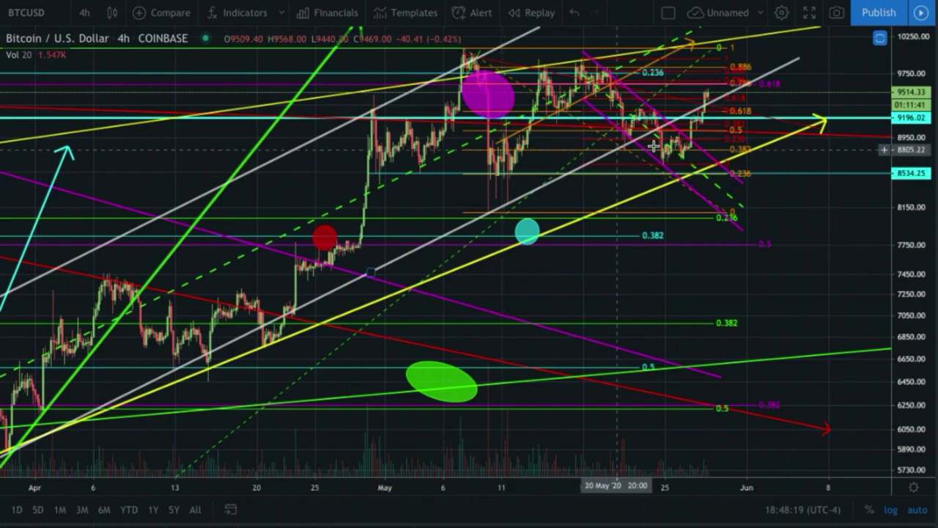
{"action": "scroll", "coordinate": [674, 158], "scroll_direction": "up", "scroll_amount": 5}
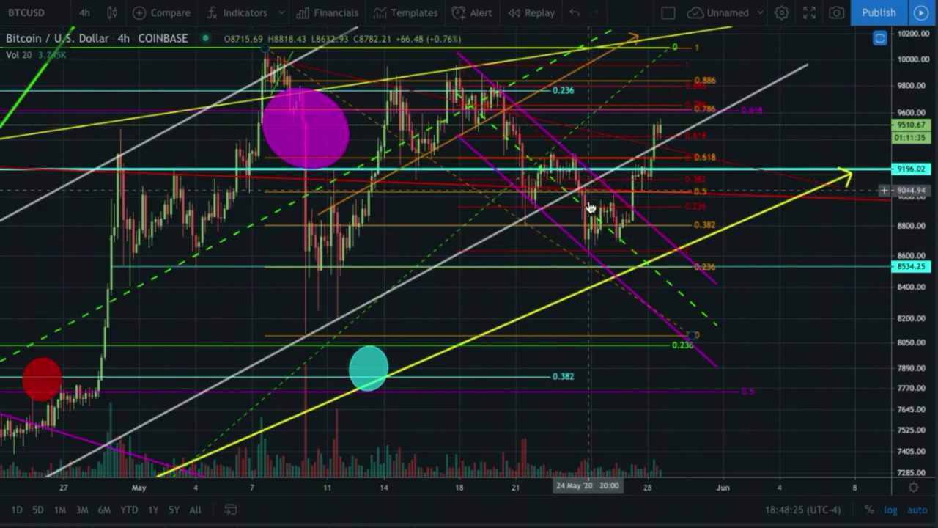
{"action": "scroll", "coordinate": [654, 153], "scroll_direction": "up", "scroll_amount": 3}
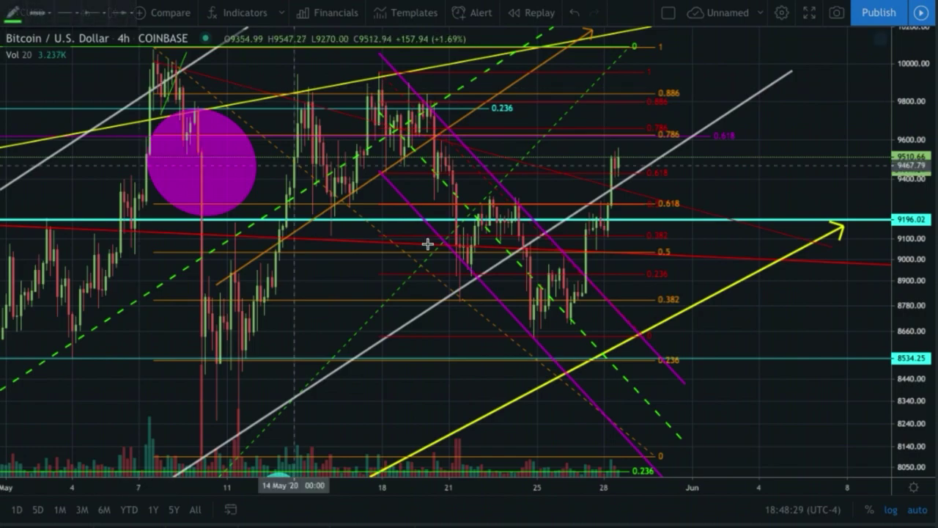
{"action": "scroll", "coordinate": [521, 202], "scroll_direction": "up", "scroll_amount": 1}
{"action": "scroll", "coordinate": [521, 202], "scroll_direction": "up", "scroll_amount": 5}
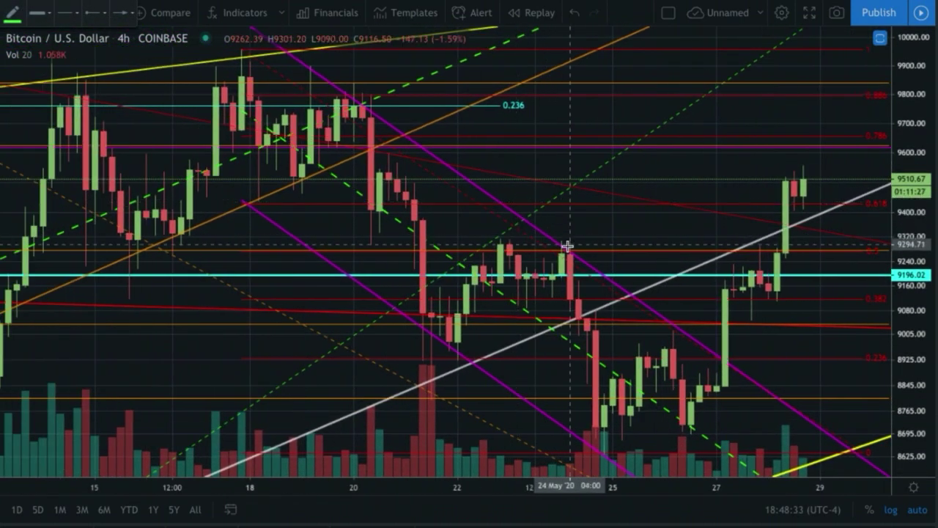
{"action": "left_click_drag", "start_coordinate": [567, 249], "coordinate": [570, 436]}
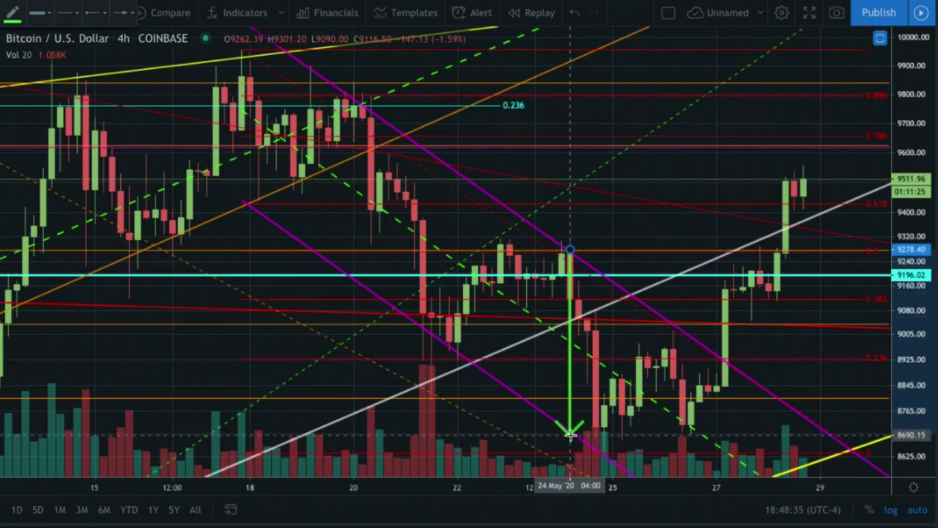
Remove the green line's arrowhead and move it to 27 May 04:00, spanning from the channel's upper edge at about 8932 to 9514.
{"action": "left_click_drag", "start_coordinate": [575, 349], "coordinate": [725, 265]}
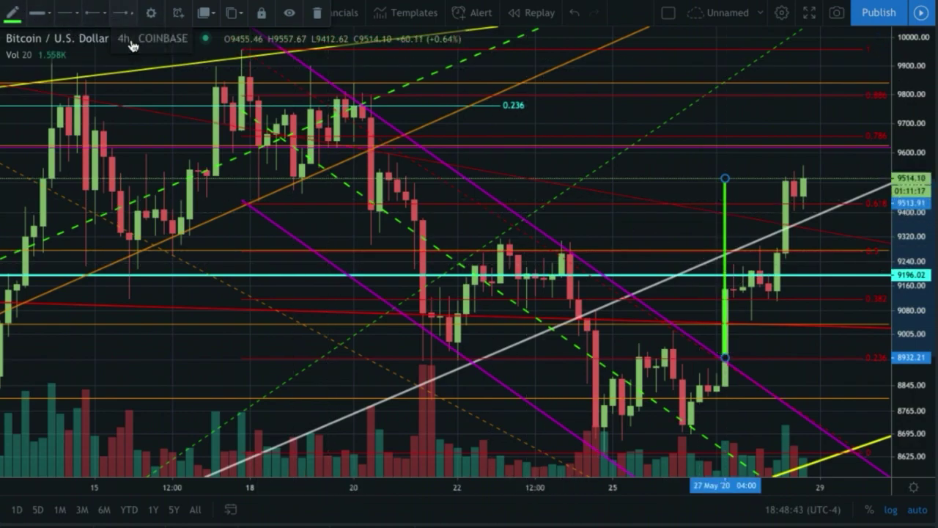
{"action": "left_click", "coordinate": [727, 266]}
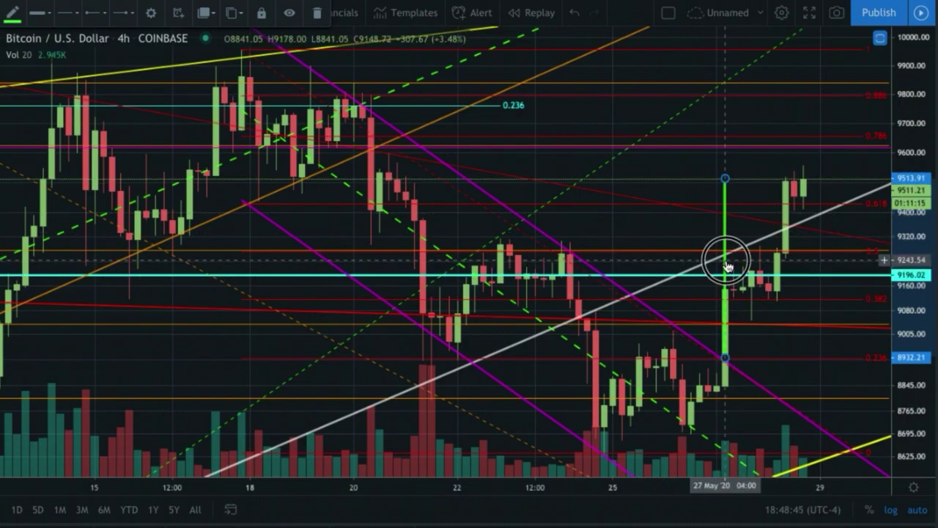
{"action": "left_click", "coordinate": [779, 335]}
Review the latest candles against the green target line, the white trend line and the surrounding Fibonacci levels.
{"action": "scroll", "coordinate": [779, 335], "scroll_direction": "down", "scroll_amount": 3}
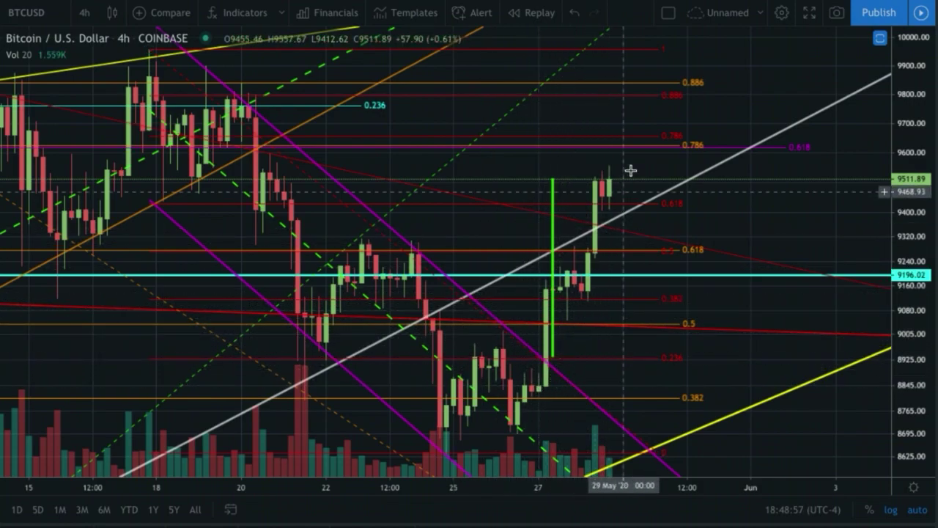
{"action": "scroll", "coordinate": [625, 326], "scroll_direction": "down", "scroll_amount": 5}
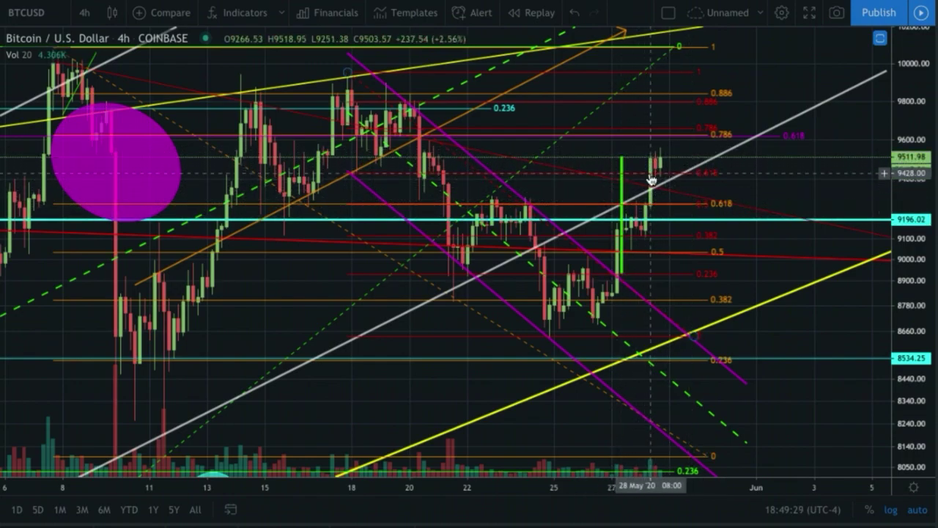
{"action": "left_click", "coordinate": [622, 221]}
{"action": "left_click", "coordinate": [662, 159]}
{"action": "scroll", "coordinate": [669, 185], "scroll_direction": "up", "scroll_amount": 2}
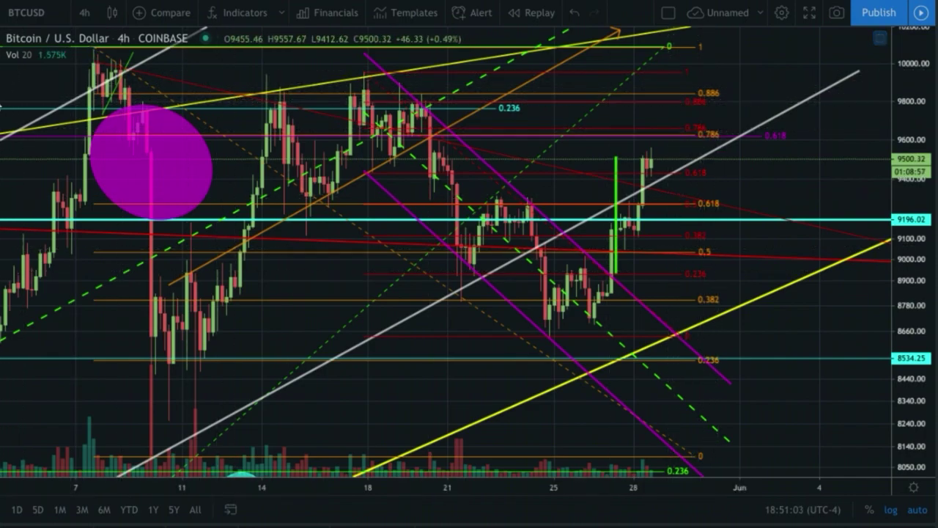
Draw a small ellipse with red outline and red fill above the latest candles, from 28 May 04:00 at about 9673 down to about 9603.
{"action": "left_click", "coordinate": [3, 113]}
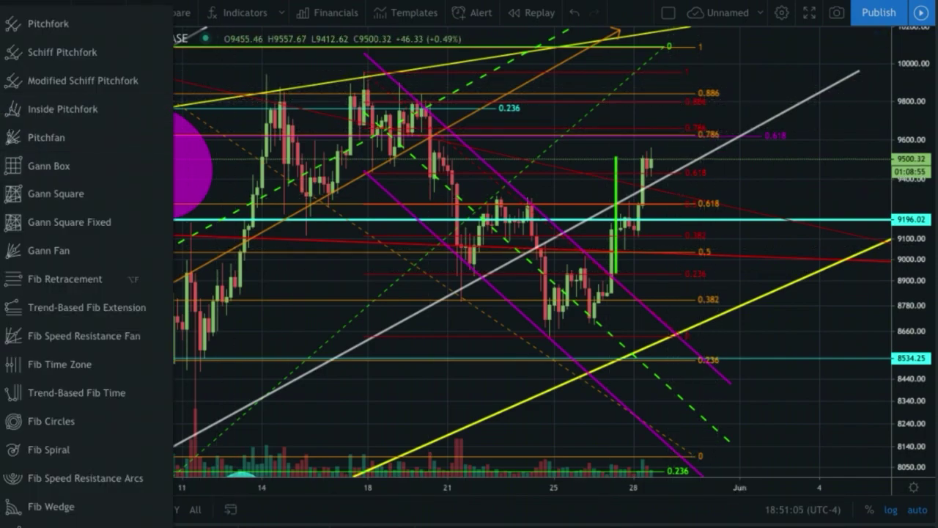
{"action": "left_click", "coordinate": [3, 121]}
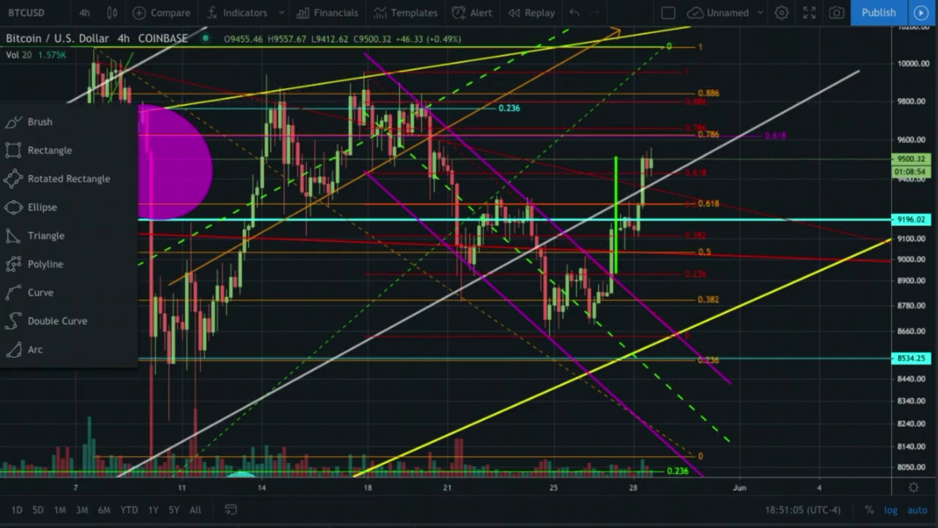
{"action": "left_click", "coordinate": [37, 199]}
{"action": "left_click", "coordinate": [21, 15]}
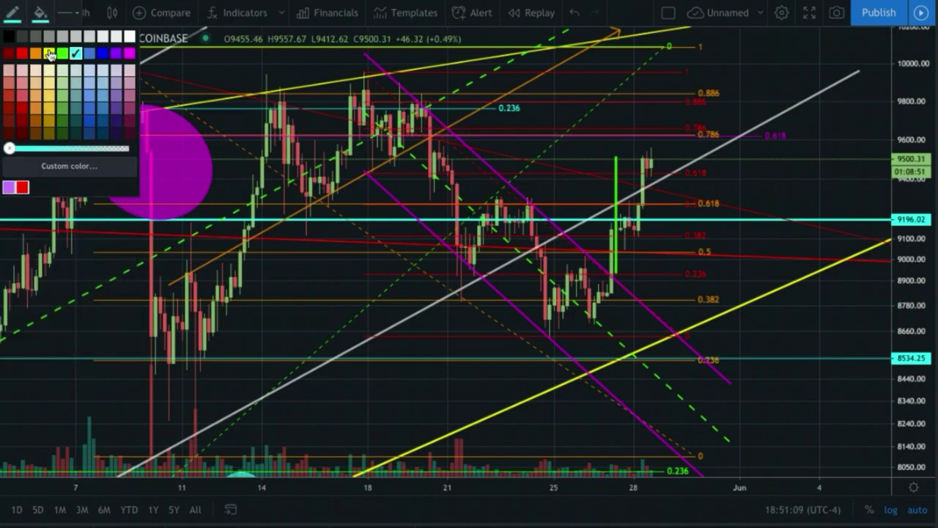
{"action": "left_click", "coordinate": [22, 54]}
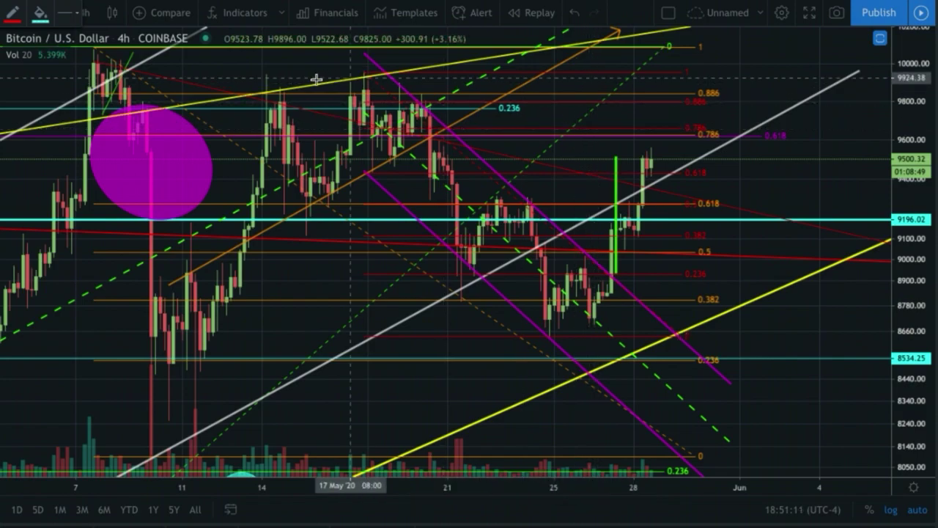
{"action": "left_click", "coordinate": [39, 14]}
{"action": "left_click", "coordinate": [50, 58]}
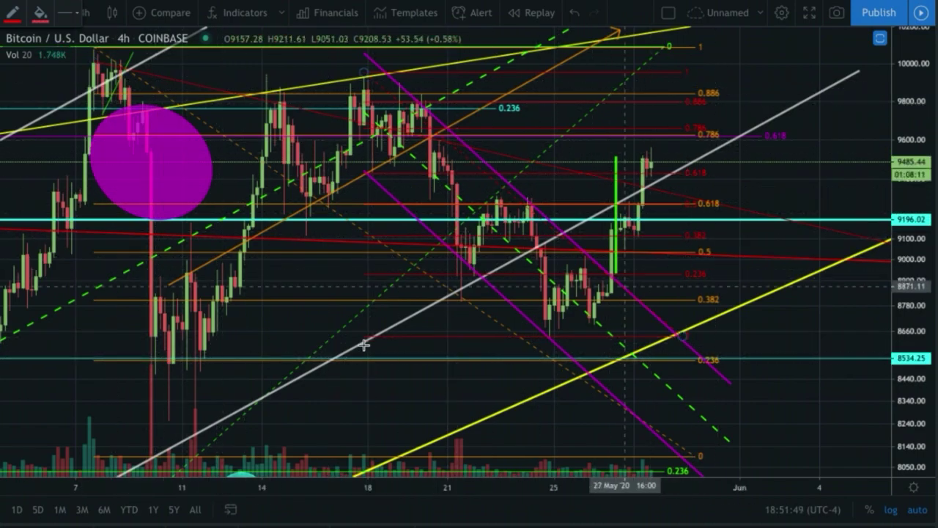
{"action": "left_click", "coordinate": [638, 126]}
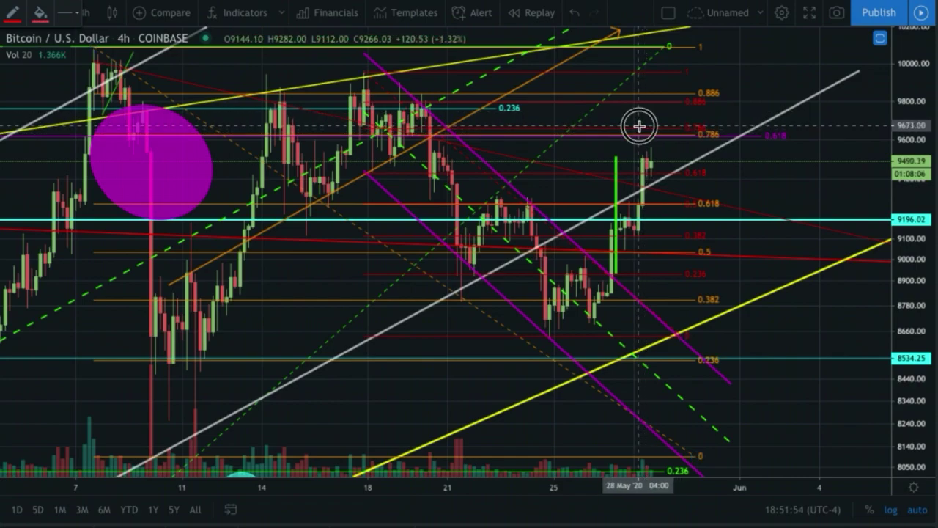
{"action": "left_click", "coordinate": [681, 140]}
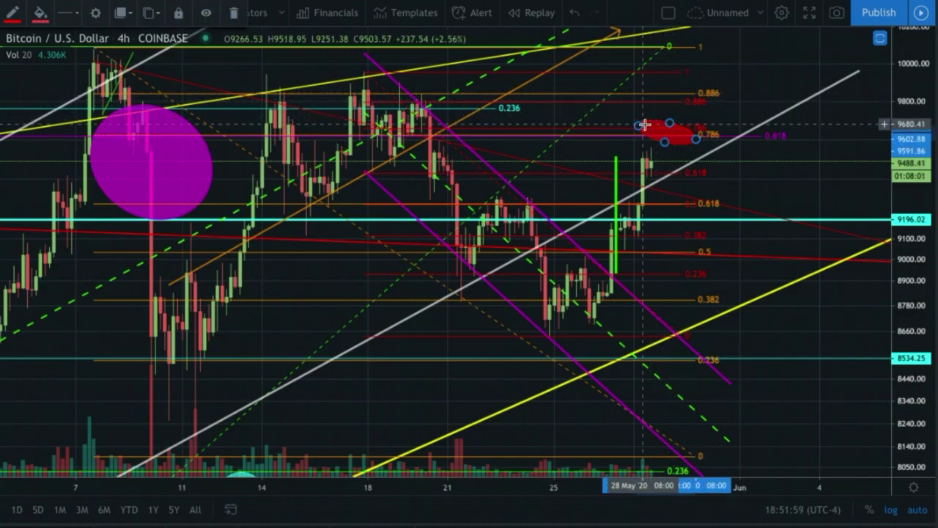
Reshape the red ellipse to slope upward from 29 May 00:00 at about 9625 to about 9815, and restore the indicator panes.
{"action": "left_click_drag", "start_coordinate": [638, 126], "coordinate": [643, 96]}
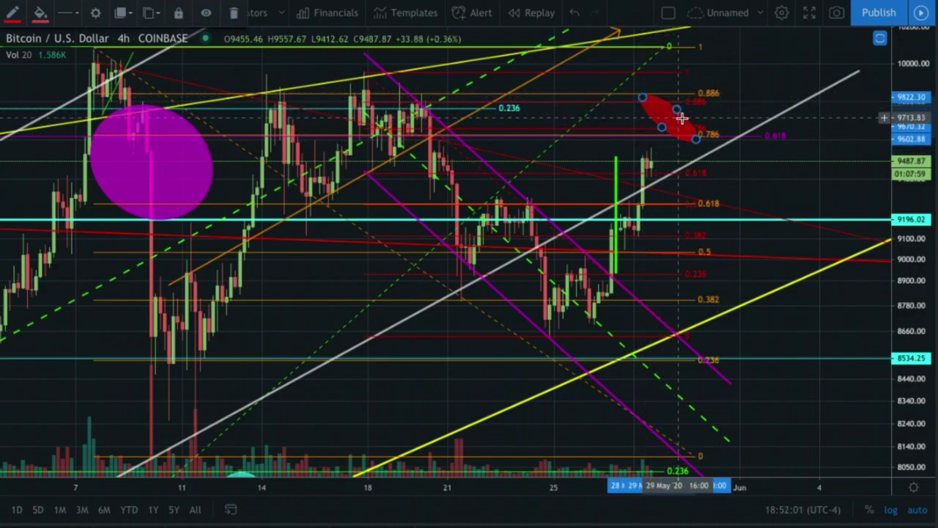
{"action": "left_click_drag", "start_coordinate": [696, 139], "coordinate": [700, 96]}
{"action": "left_click_drag", "start_coordinate": [643, 97], "coordinate": [662, 138]}
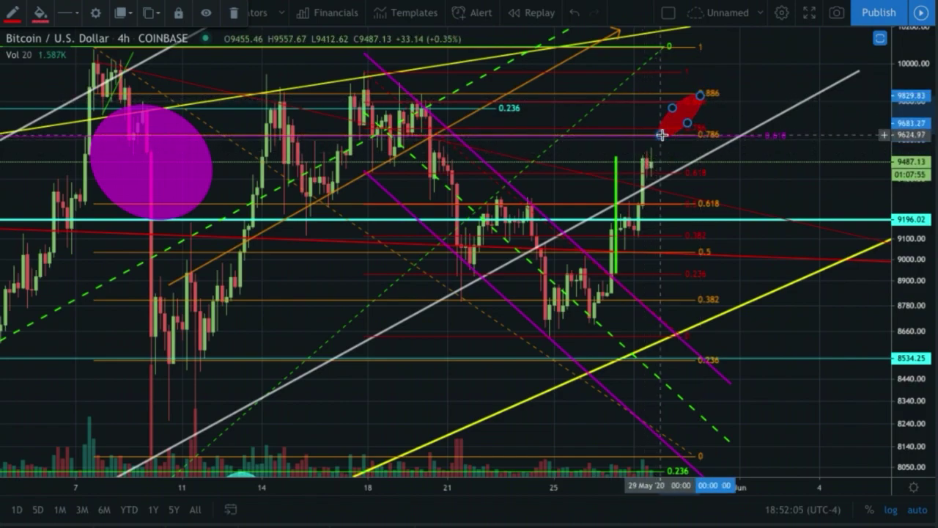
{"action": "left_click_drag", "start_coordinate": [699, 96], "coordinate": [725, 98]}
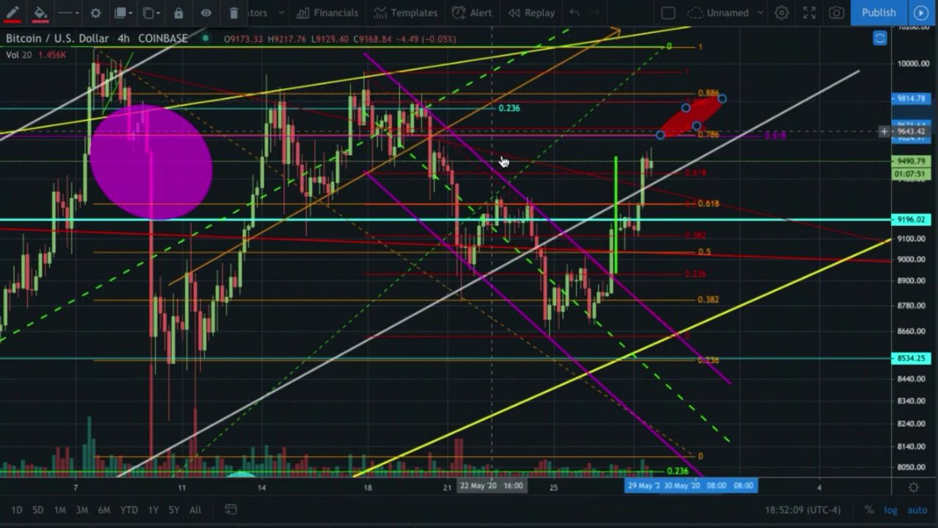
{"action": "left_click", "coordinate": [682, 107]}
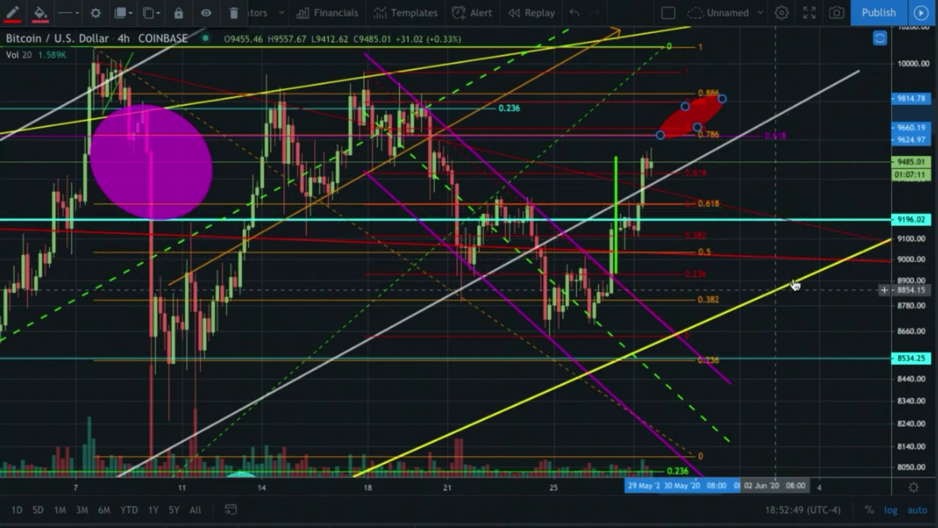
{"action": "left_click", "coordinate": [805, 187]}
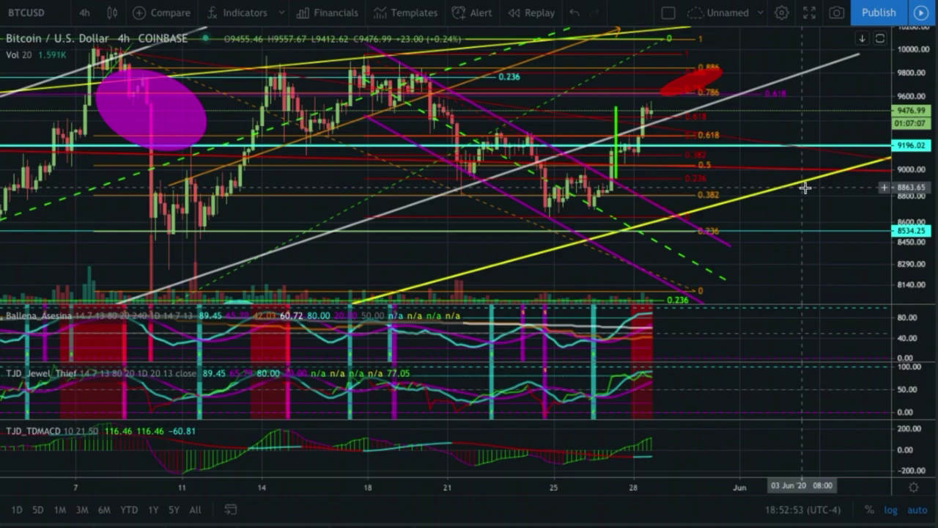
{"action": "scroll", "coordinate": [792, 192], "scroll_direction": "up", "scroll_amount": 1}
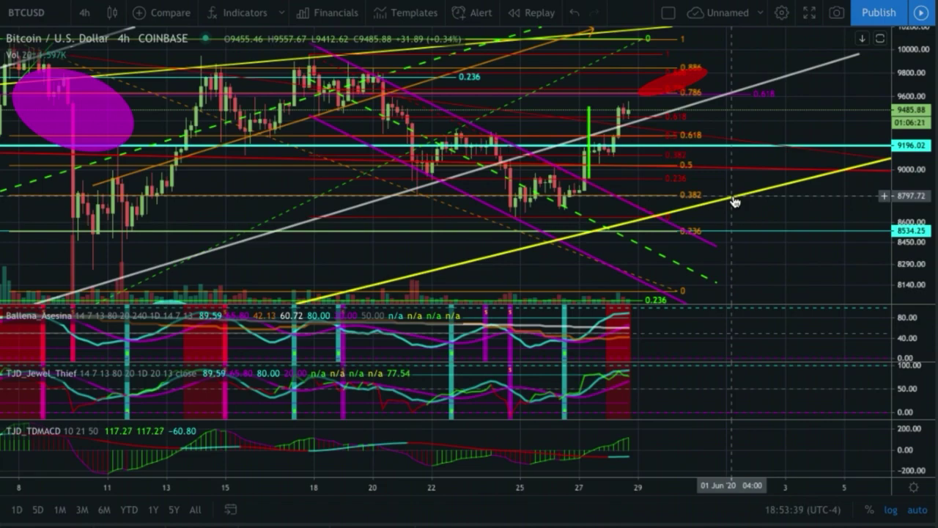
Switch to the weekly BTCUSD chart and examine the latest candles against the red descending trend line and the yellow rising line.
{"action": "key", "text": "ctrl+Tab"}
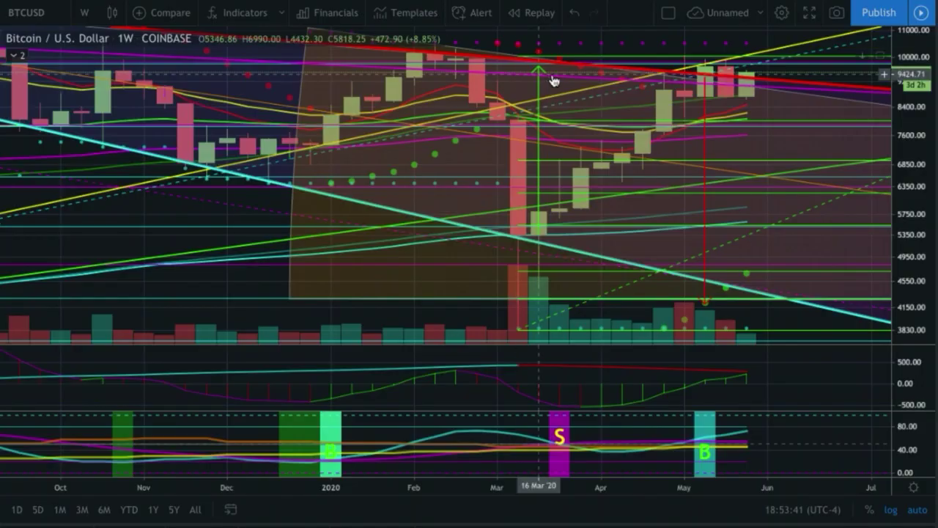
{"action": "scroll", "coordinate": [619, 99], "scroll_direction": "down", "scroll_amount": 3}
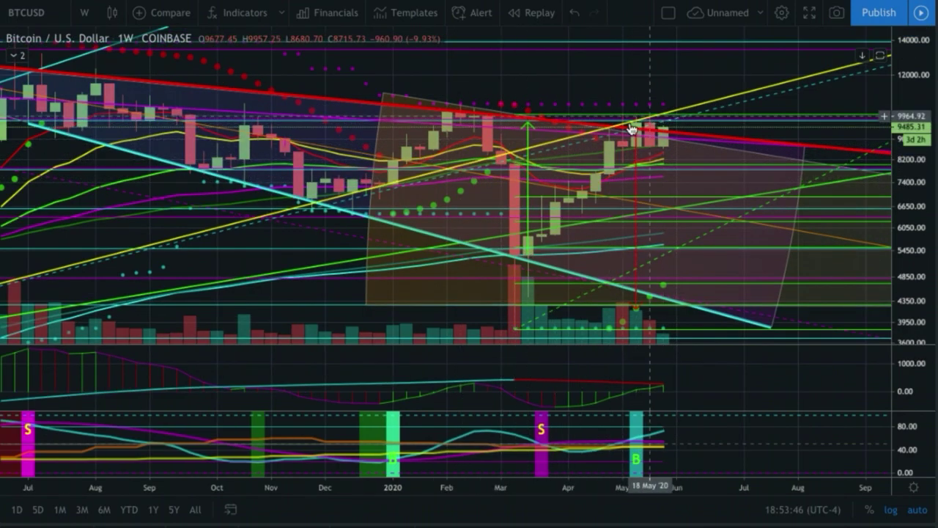
{"action": "scroll", "coordinate": [513, 243], "scroll_direction": "down", "scroll_amount": 4}
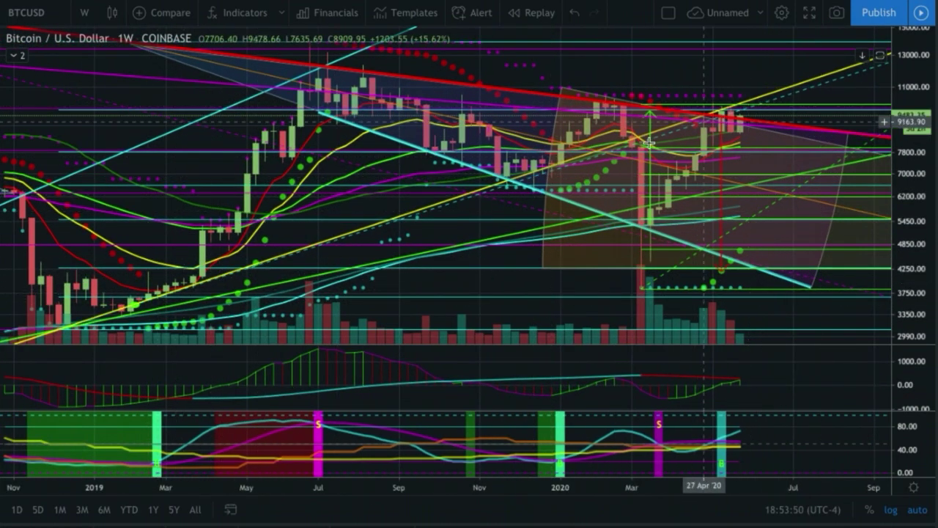
{"action": "scroll", "coordinate": [711, 128], "scroll_direction": "up", "scroll_amount": 3}
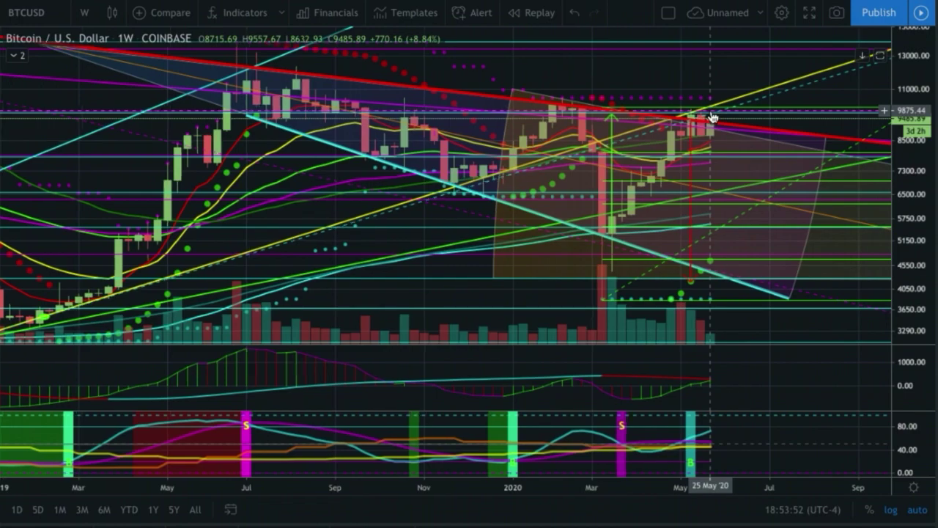
{"action": "scroll", "coordinate": [710, 129], "scroll_direction": "up", "scroll_amount": 2}
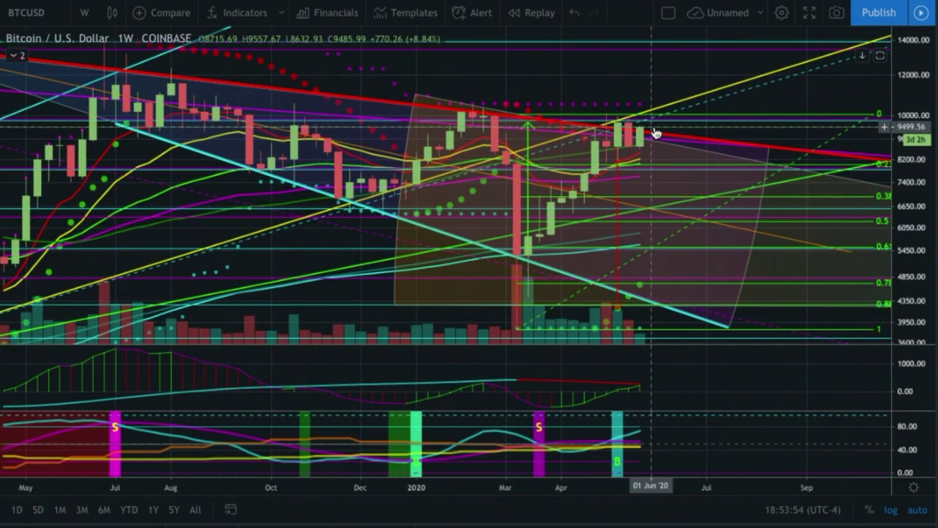
{"action": "scroll", "coordinate": [656, 128], "scroll_direction": "up", "scroll_amount": 2}
{"action": "scroll", "coordinate": [656, 128], "scroll_direction": "up", "scroll_amount": 1}
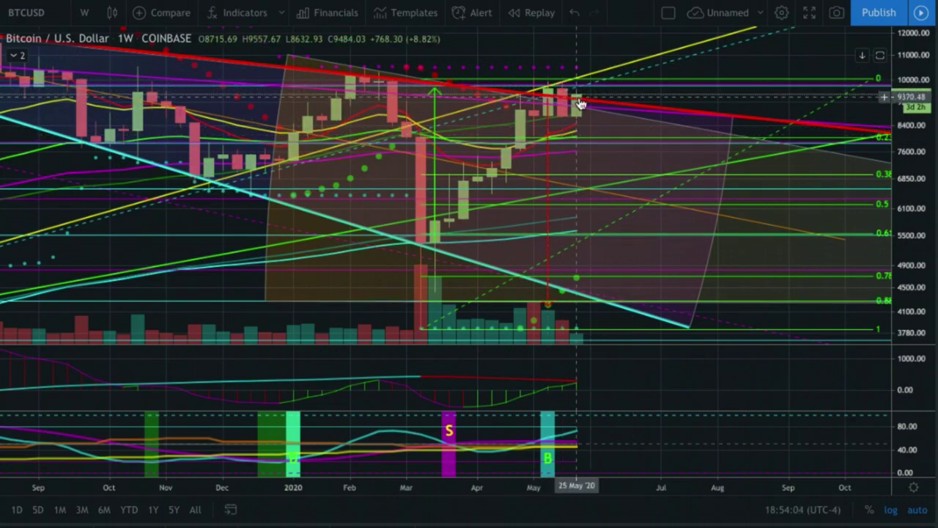
{"action": "scroll", "coordinate": [571, 95], "scroll_direction": "down", "scroll_amount": 2}
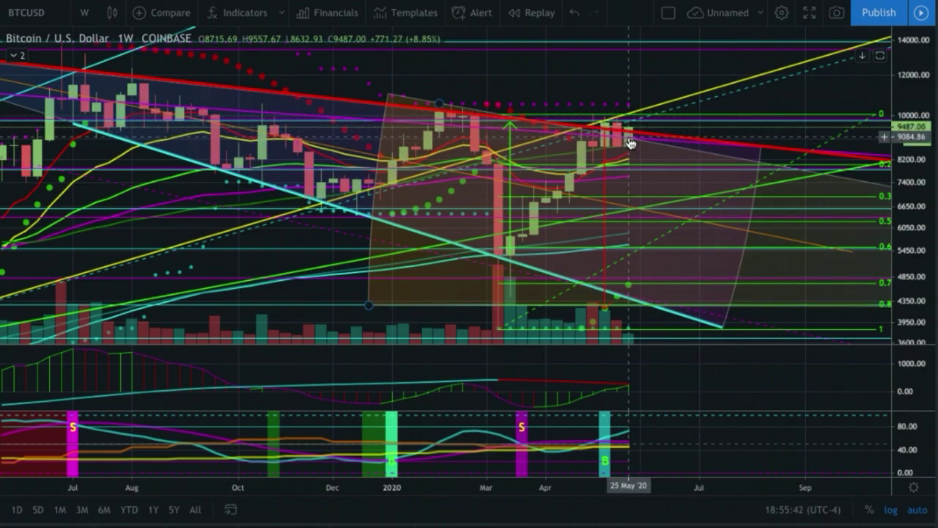
{"action": "scroll", "coordinate": [362, 150], "scroll_direction": "down", "scroll_amount": 1}
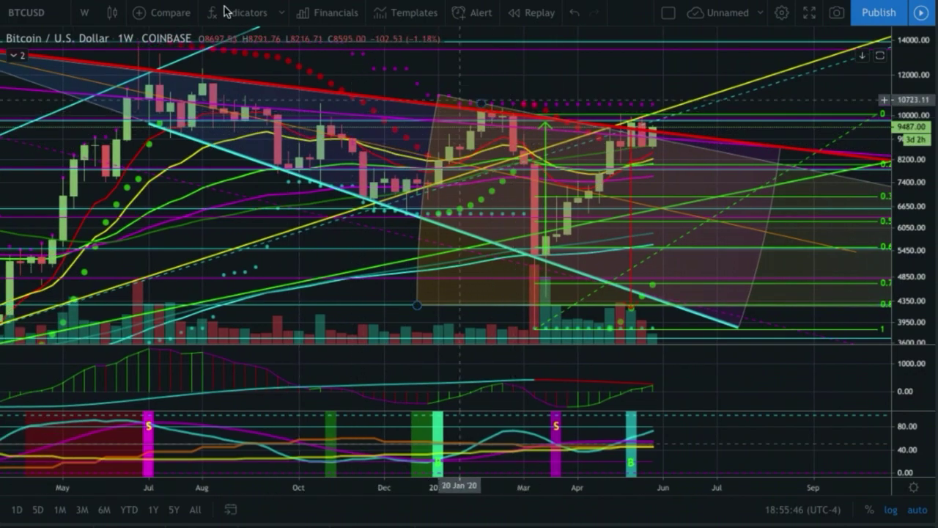
{"action": "scroll", "coordinate": [145, 77], "scroll_direction": "down", "scroll_amount": 1}
{"action": "scroll", "coordinate": [145, 77], "scroll_direction": "down", "scroll_amount": 1}
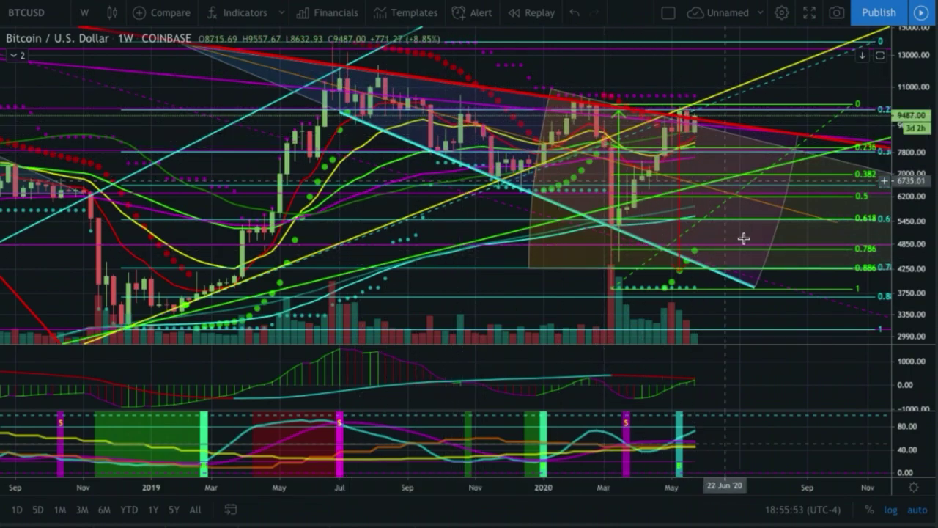
{"action": "scroll", "coordinate": [755, 206], "scroll_direction": "up", "scroll_amount": 3}
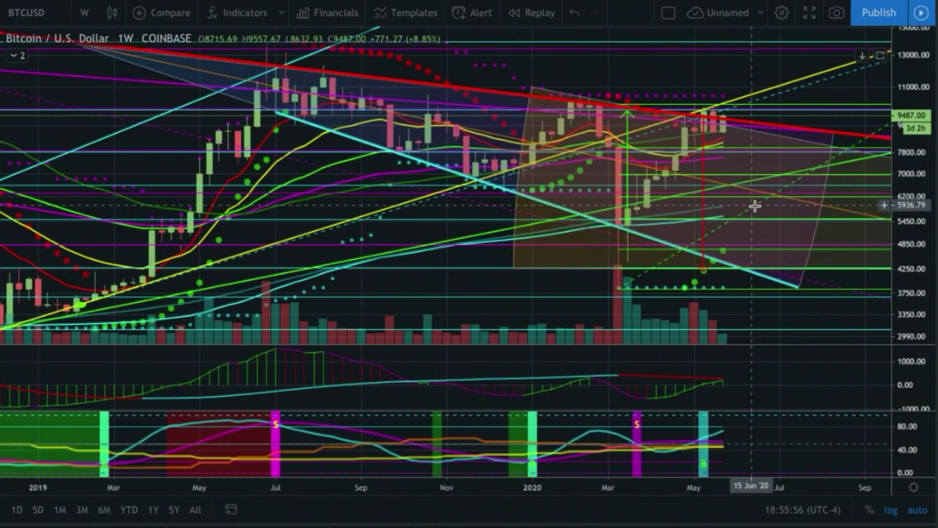
Enlarge the weekly MACD pane to compare its histogram with the signal line, and return to the full chart.
{"action": "scroll", "coordinate": [798, 249], "scroll_direction": "up", "scroll_amount": 2}
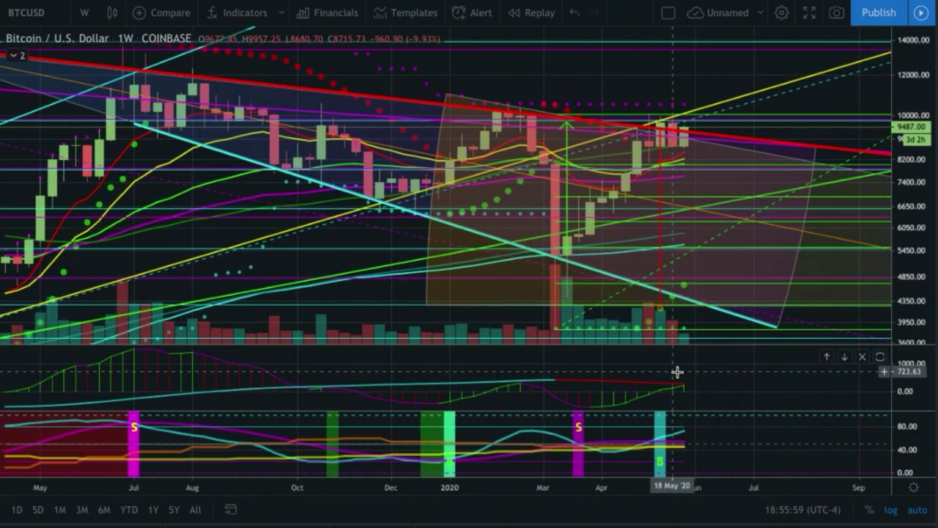
{"action": "scroll", "coordinate": [677, 371], "scroll_direction": "up", "scroll_amount": 2}
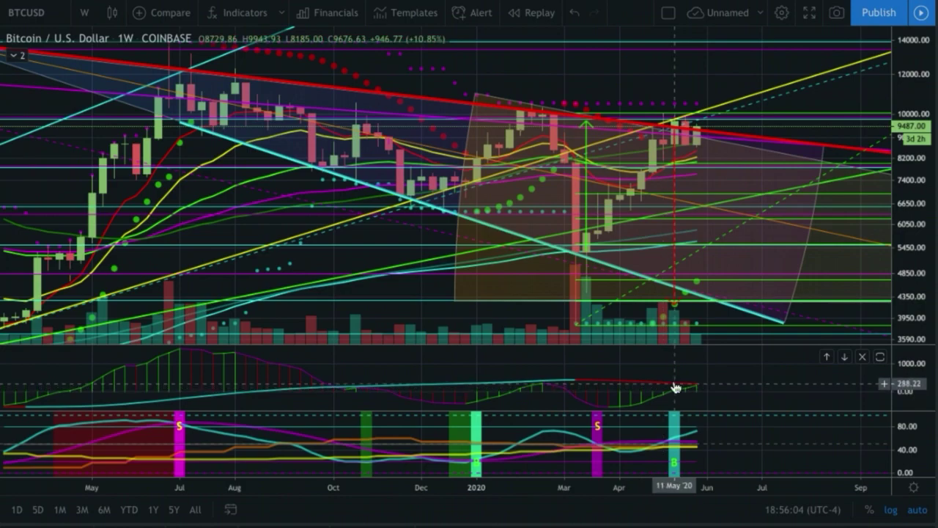
{"action": "double_click", "coordinate": [677, 369]}
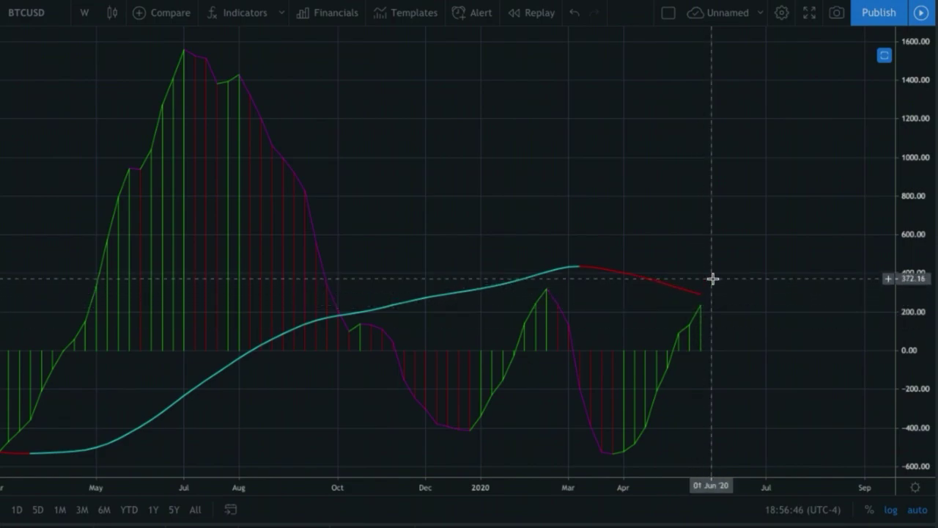
{"action": "double_click", "coordinate": [785, 144]}
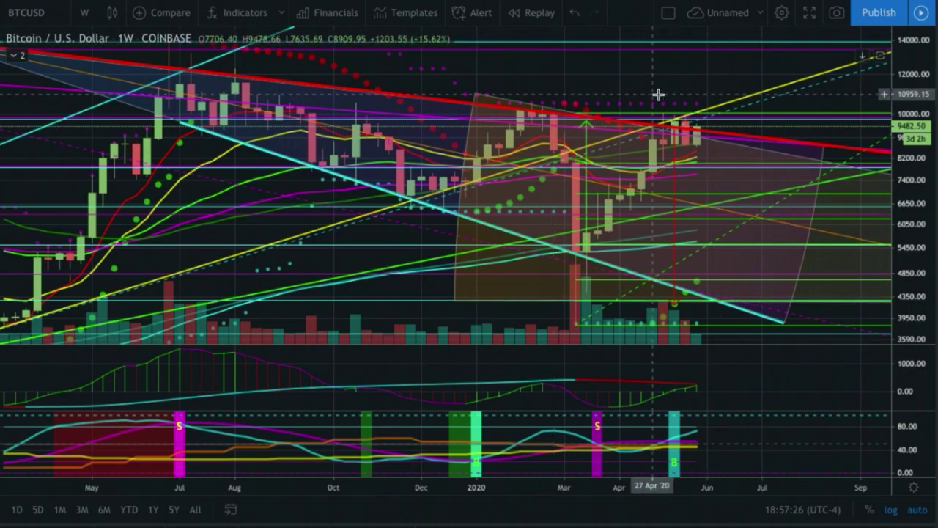
Review the weekly price history back to 2015, comparing the latest candles with the long-term trend lines and Fibonacci levels.
{"action": "scroll", "coordinate": [716, 137], "scroll_direction": "up", "scroll_amount": 1}
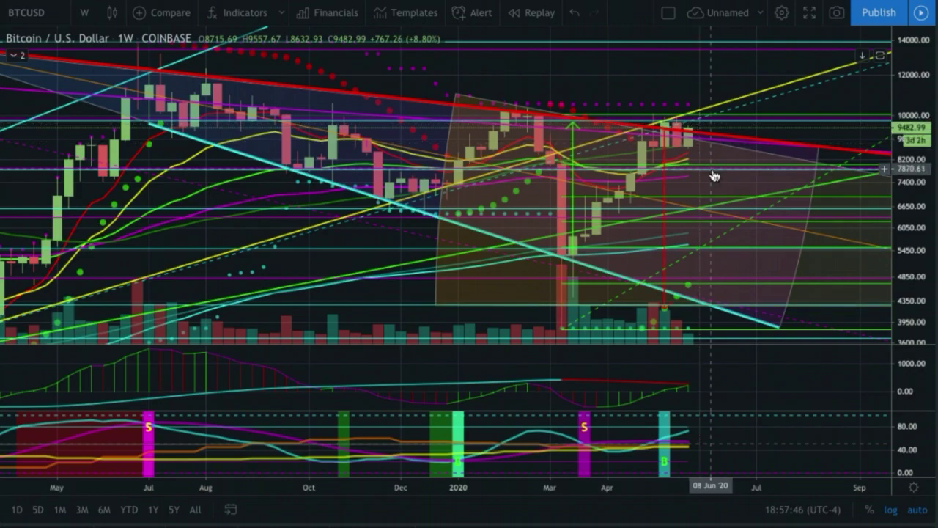
{"action": "scroll", "coordinate": [693, 139], "scroll_direction": "down", "scroll_amount": 2}
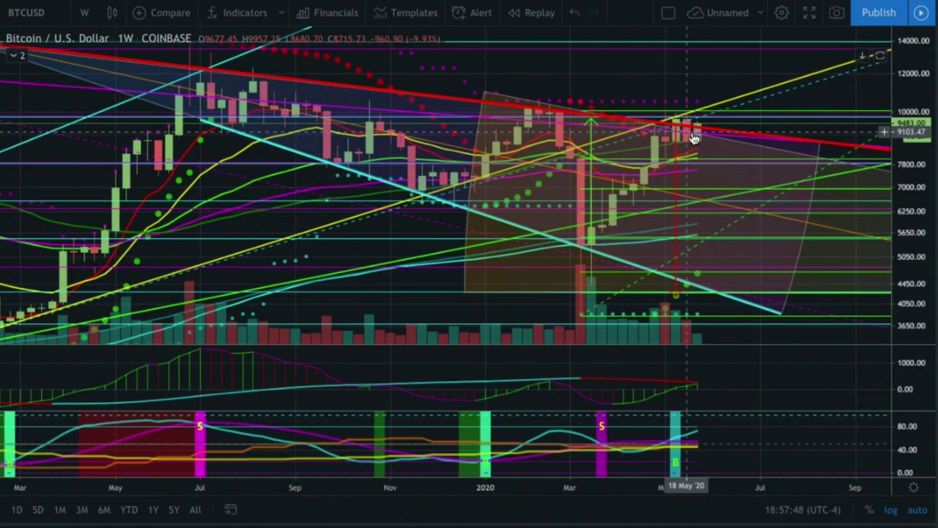
{"action": "scroll", "coordinate": [578, 153], "scroll_direction": "up", "scroll_amount": 2}
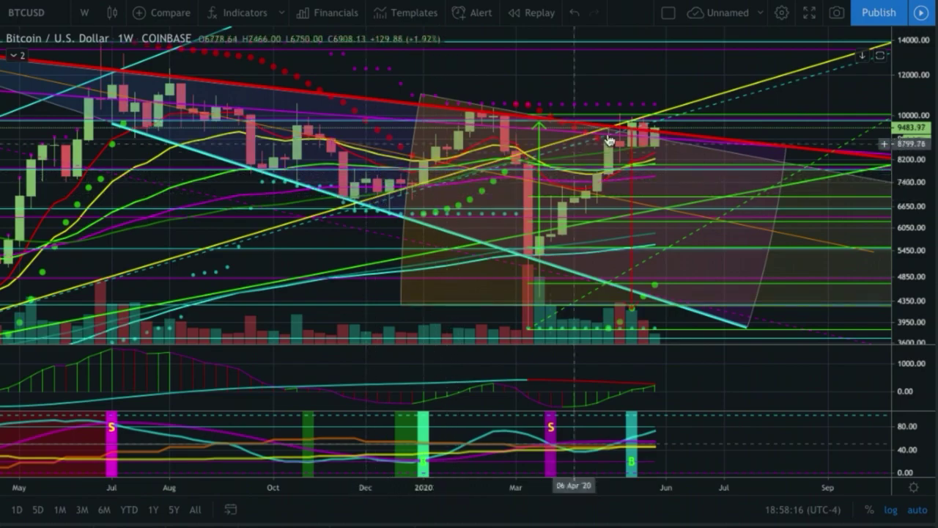
{"action": "scroll", "coordinate": [728, 97], "scroll_direction": "down", "scroll_amount": 2}
{"action": "scroll", "coordinate": [728, 98], "scroll_direction": "down", "scroll_amount": 2}
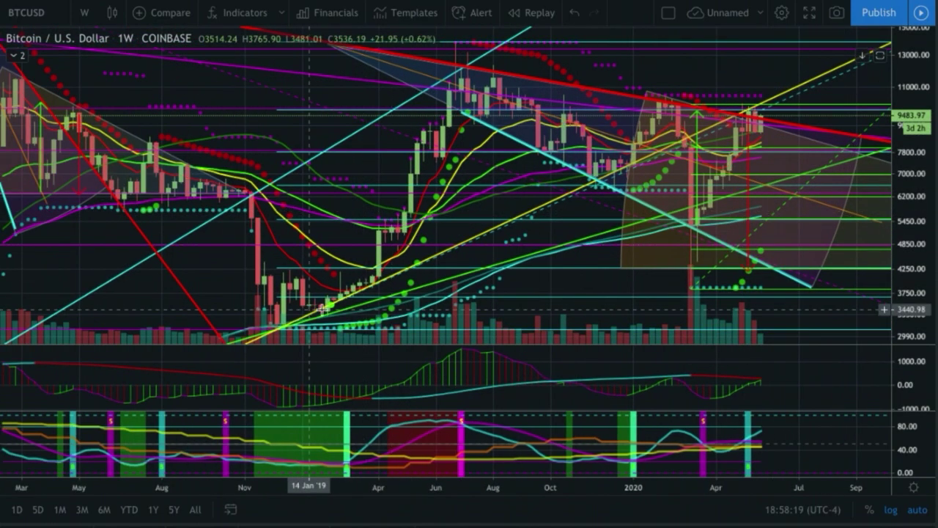
{"action": "scroll", "coordinate": [798, 85], "scroll_direction": "down", "scroll_amount": 4}
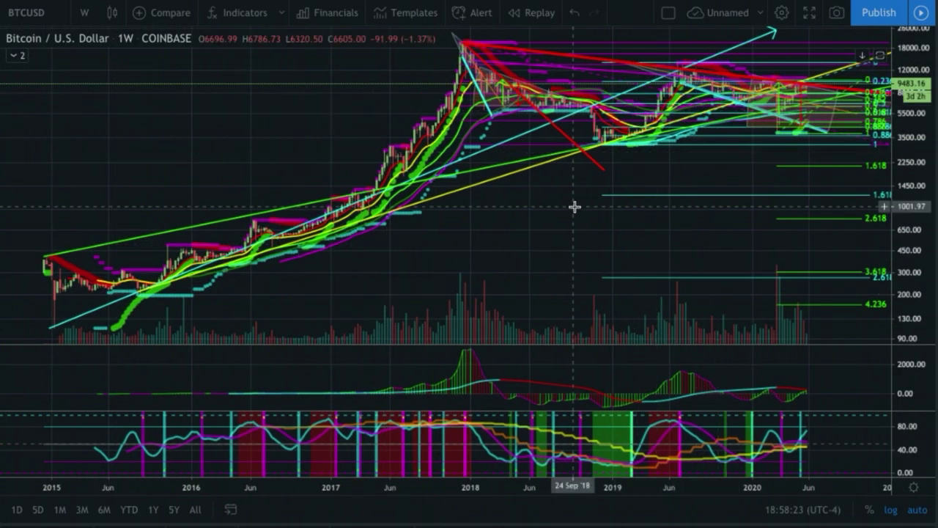
{"action": "scroll", "coordinate": [632, 205], "scroll_direction": "up", "scroll_amount": 3}
{"action": "scroll", "coordinate": [574, 207], "scroll_direction": "up", "scroll_amount": 4}
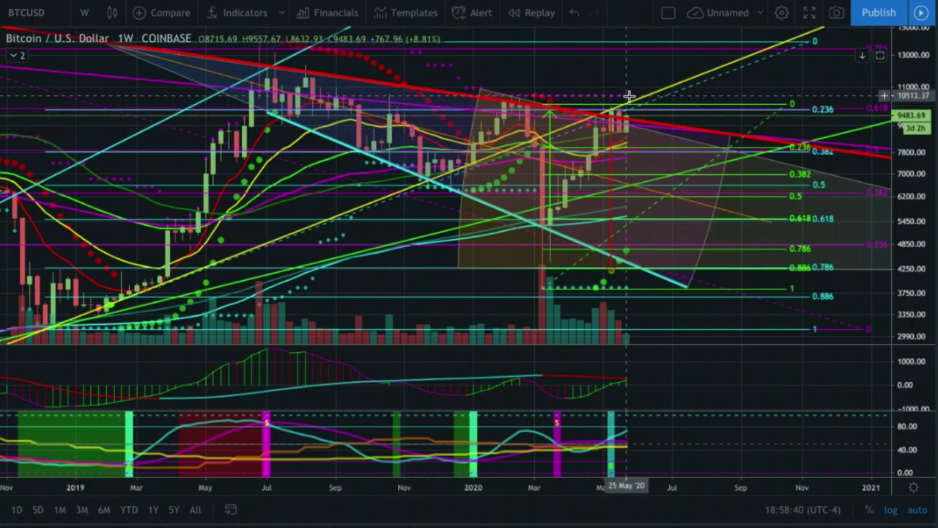
{"action": "scroll", "coordinate": [630, 96], "scroll_direction": "down", "scroll_amount": 4}
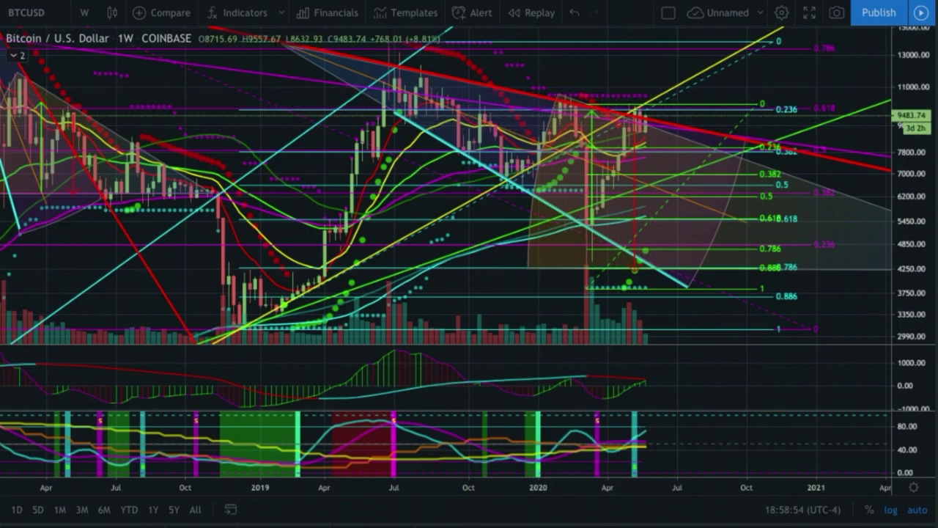
{"action": "scroll", "coordinate": [726, 121], "scroll_direction": "down", "scroll_amount": 3}
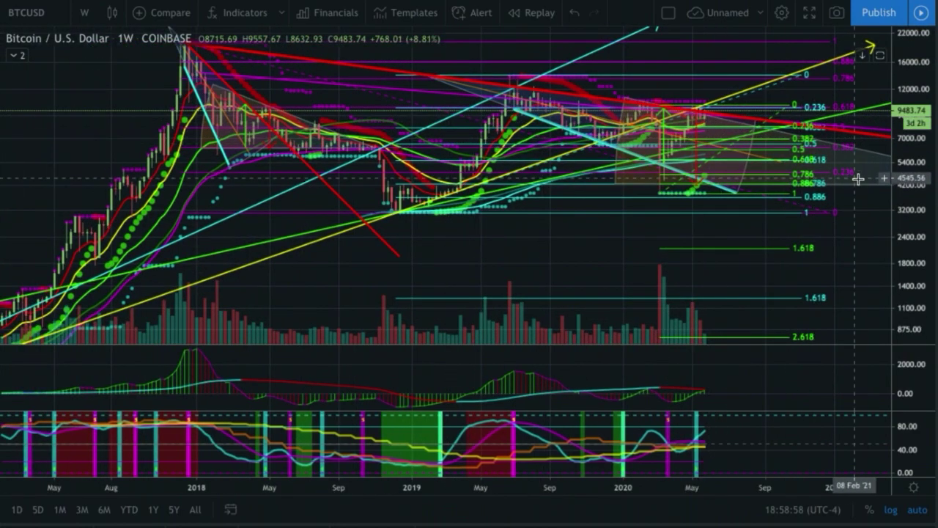
{"action": "scroll", "coordinate": [777, 155], "scroll_direction": "up", "scroll_amount": 5}
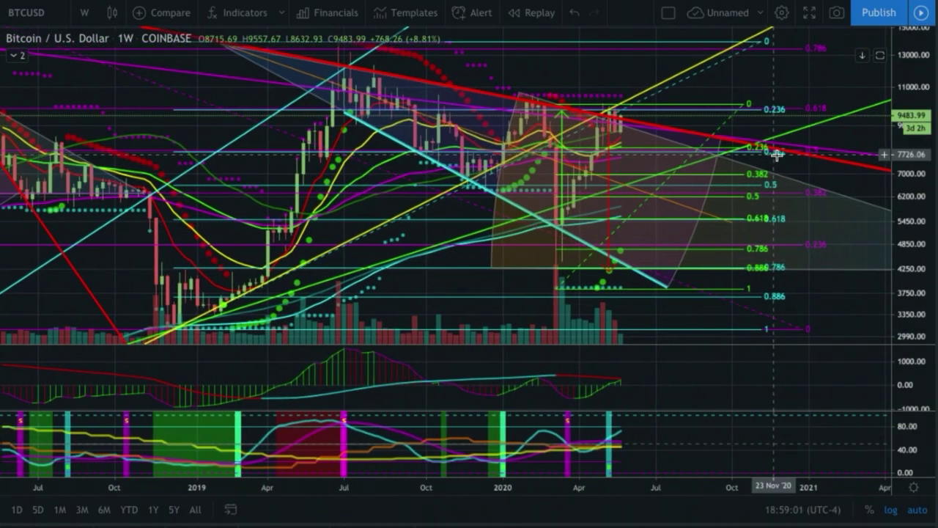